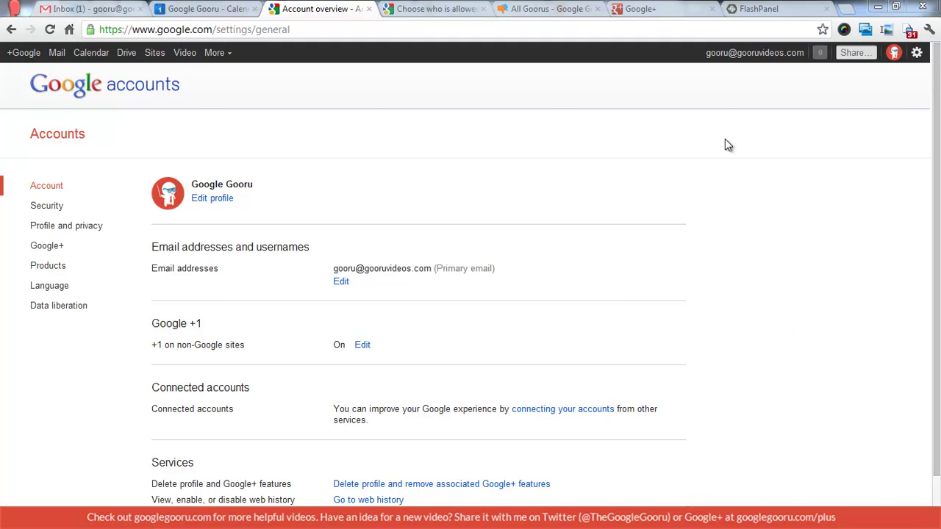
Go to Account from the avatar menu, skim the overview, then open the Security page
click(894, 54)
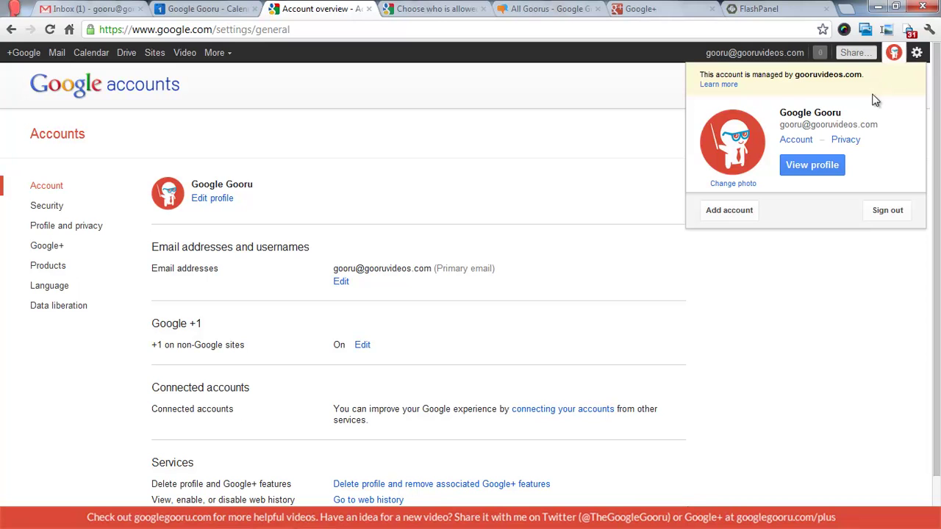
click(806, 142)
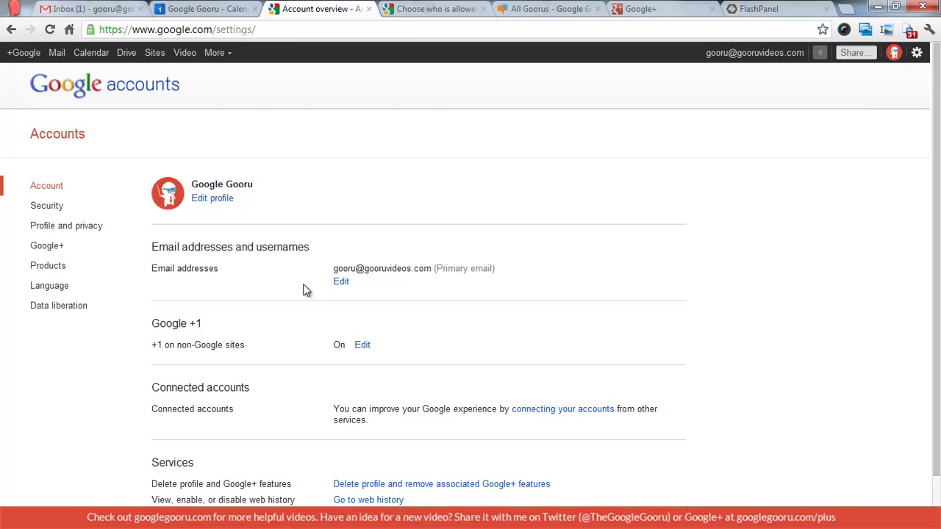
scroll(125, 353, down, 1)
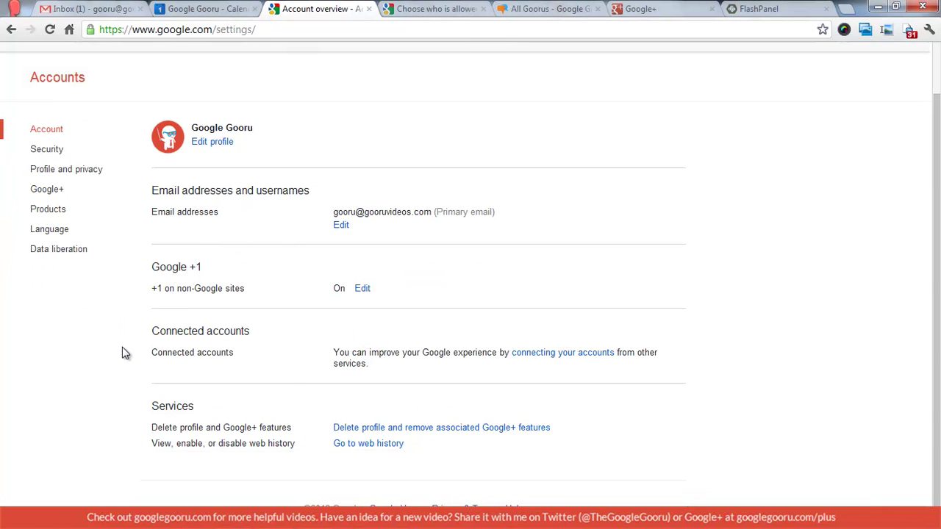
scroll(125, 354, up, 1)
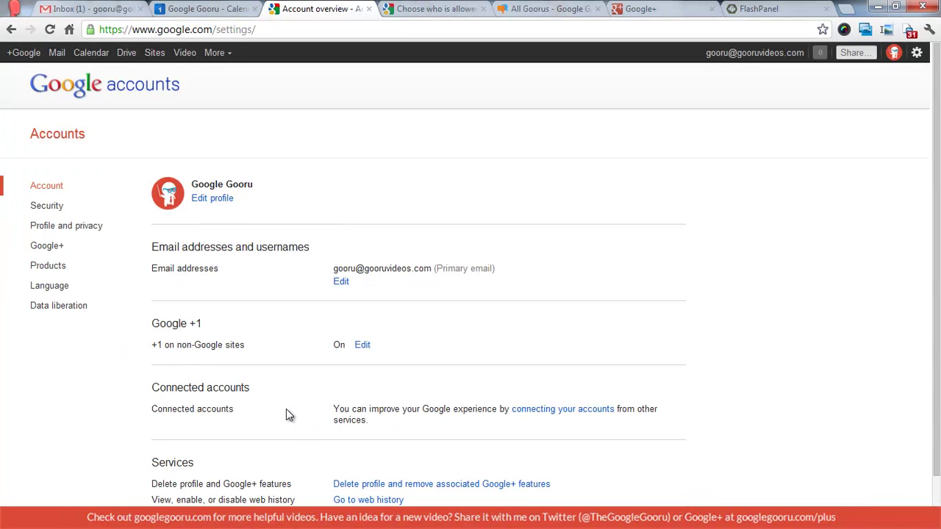
scroll(286, 409, down, 1)
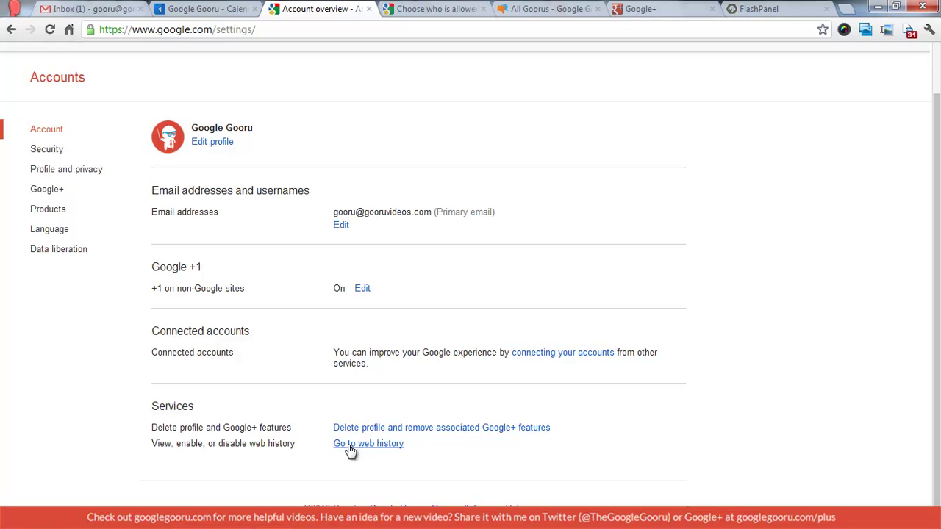
scroll(300, 383, up, 1)
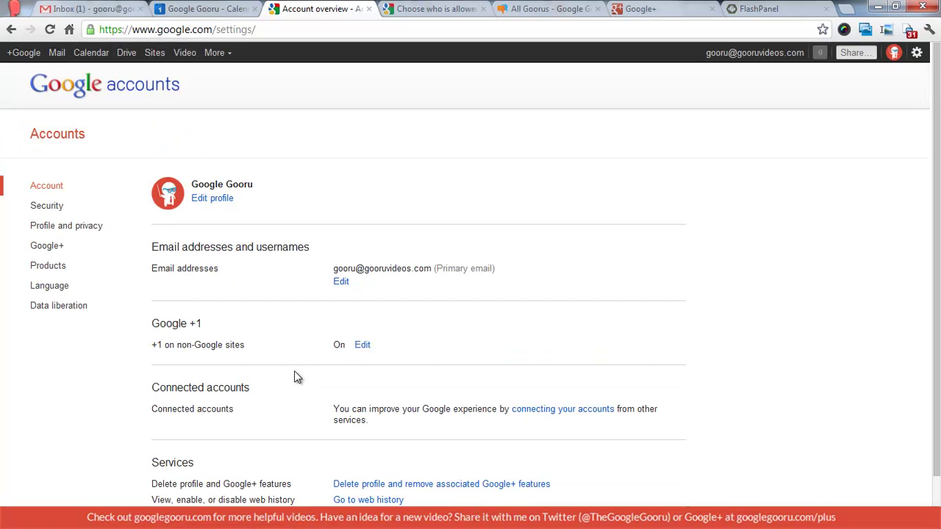
click(67, 211)
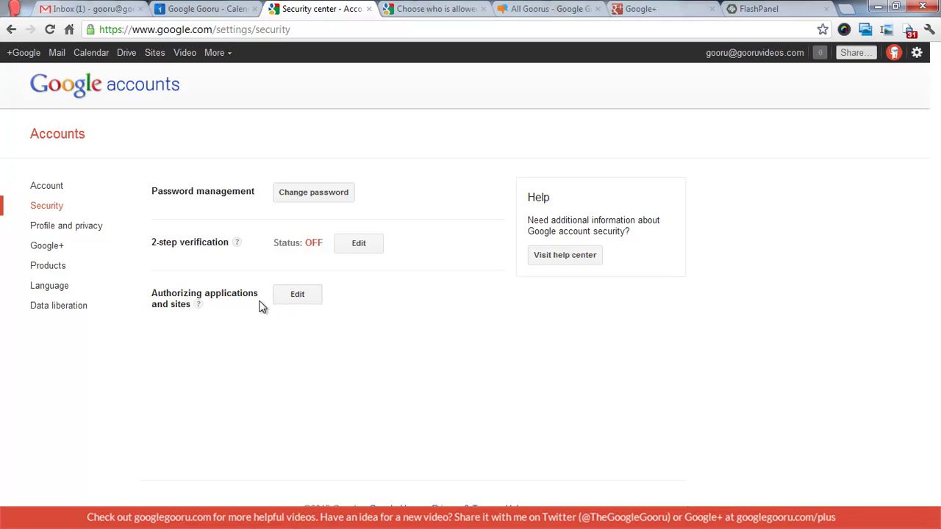
Open the Authorized Access list via Edit next to Authorizing applications and sites
click(297, 300)
Revoke account access for reporter.bsn.ie
scroll(386, 361, down, 1)
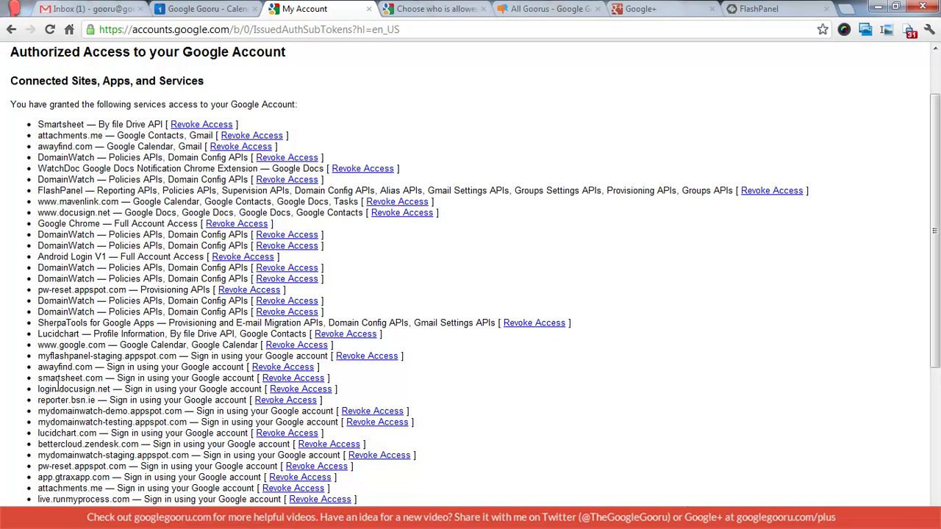
drag(38, 400, 101, 406)
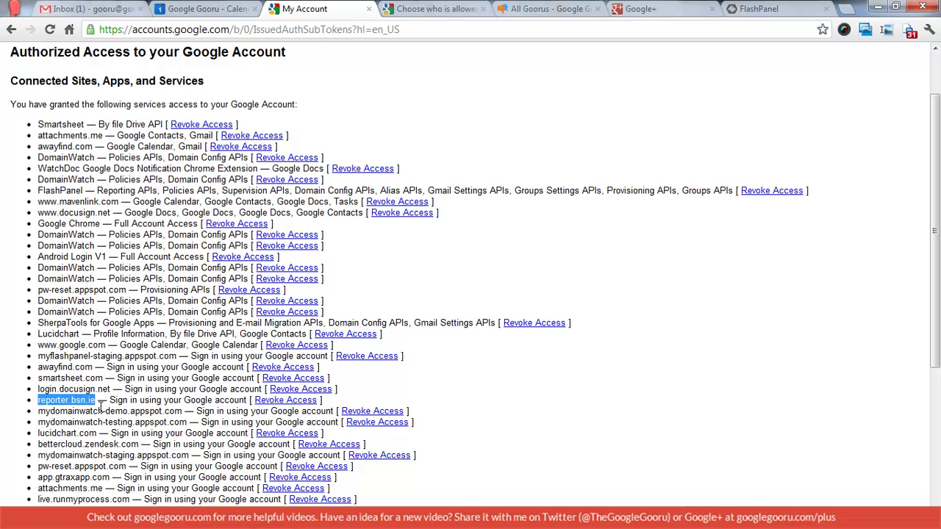
click(101, 405)
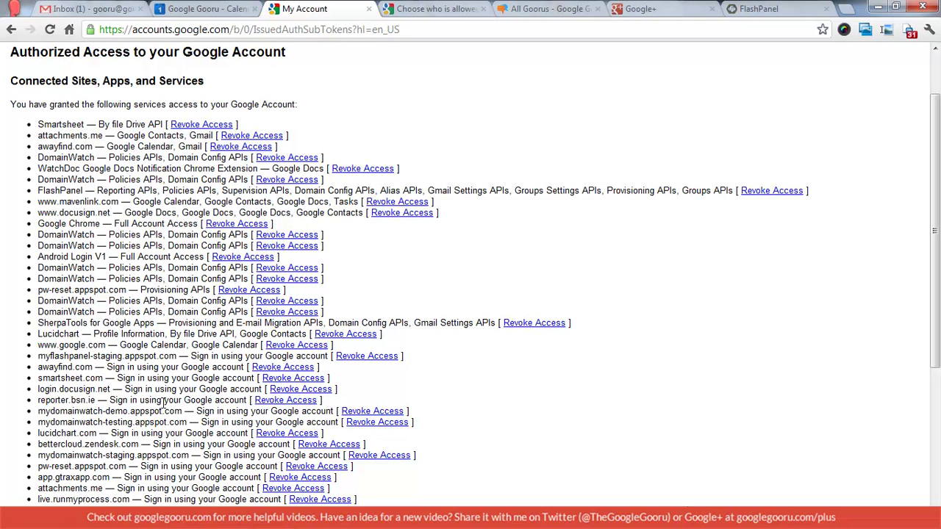
click(297, 403)
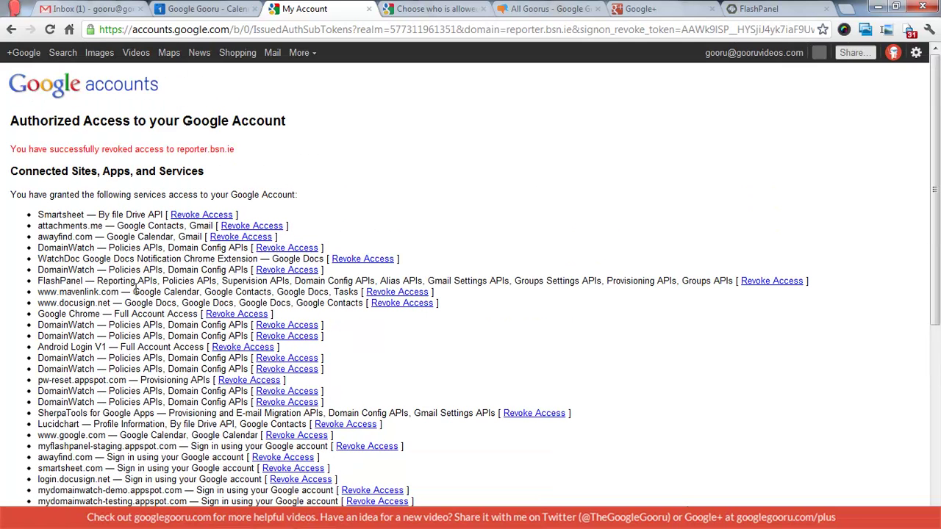
Go back twice to return to the Security settings page
scroll(136, 289, down, 5)
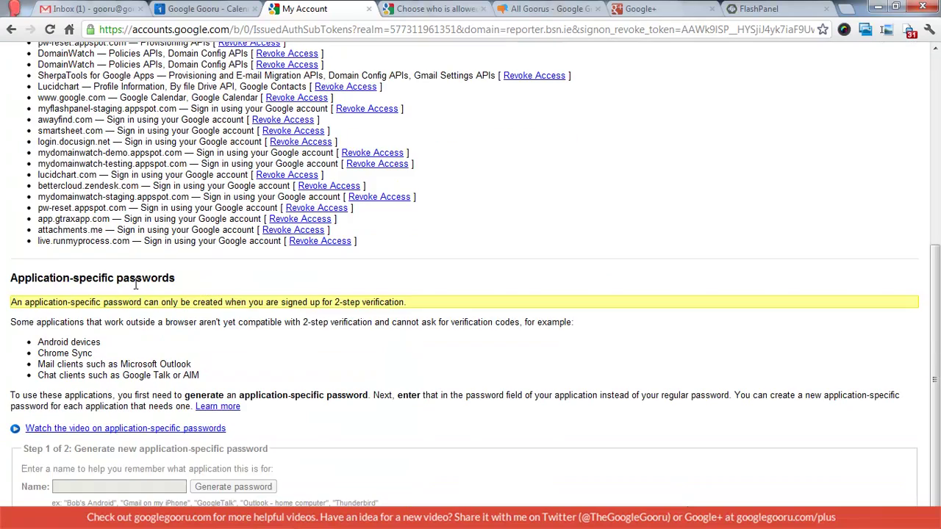
scroll(133, 274, up, 10)
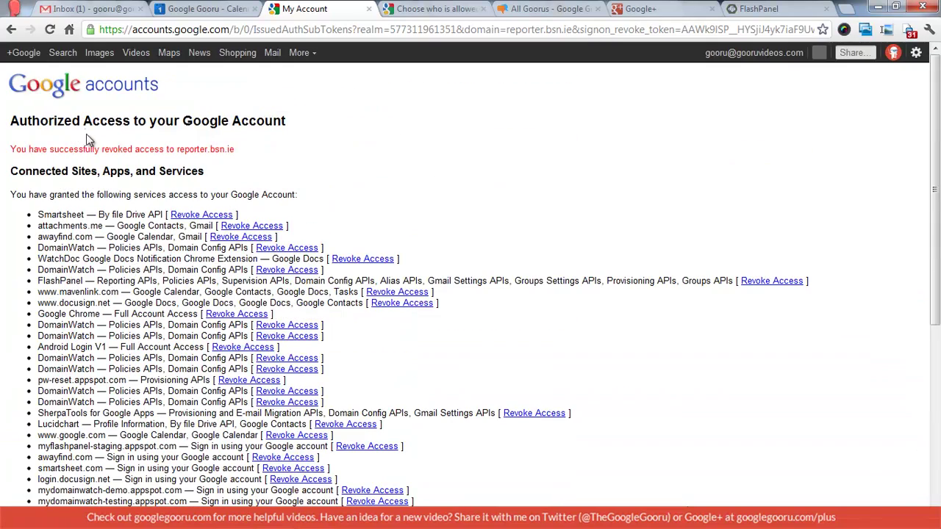
click(12, 31)
click(11, 30)
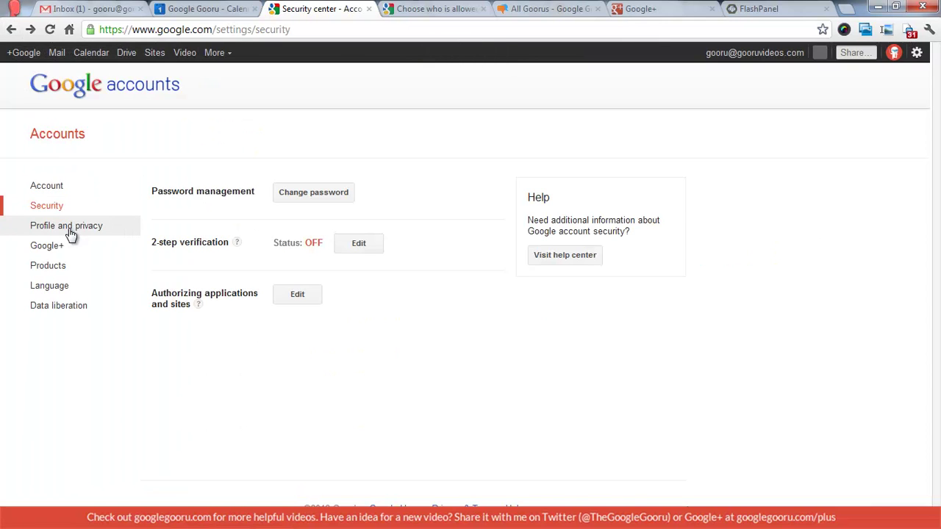
Review Profile and privacy, then choose Edit photos settings under Google+
click(70, 228)
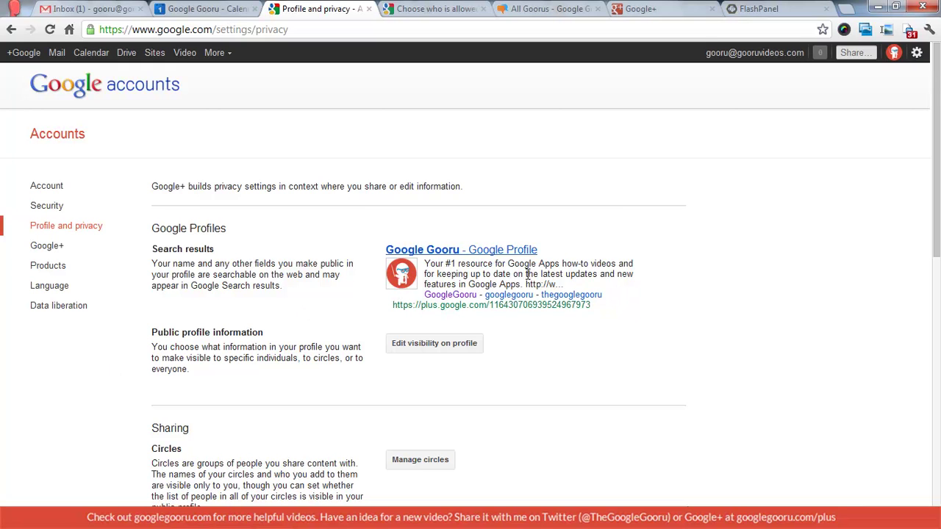
scroll(446, 268, down, 1)
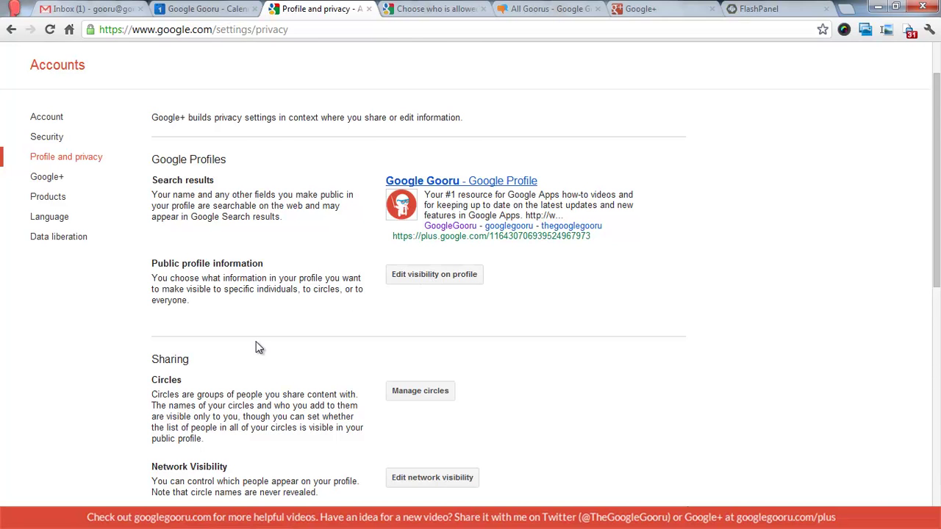
scroll(257, 345, down, 3)
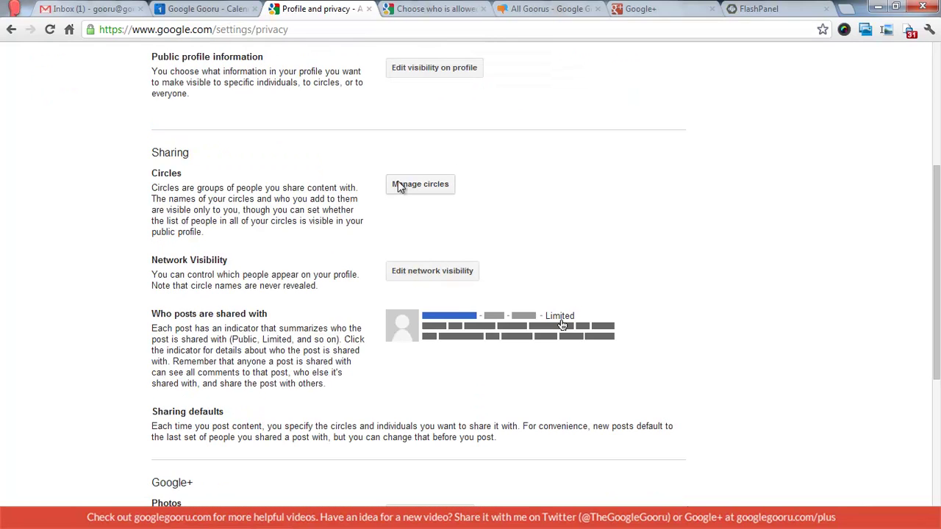
scroll(361, 275, down, 2)
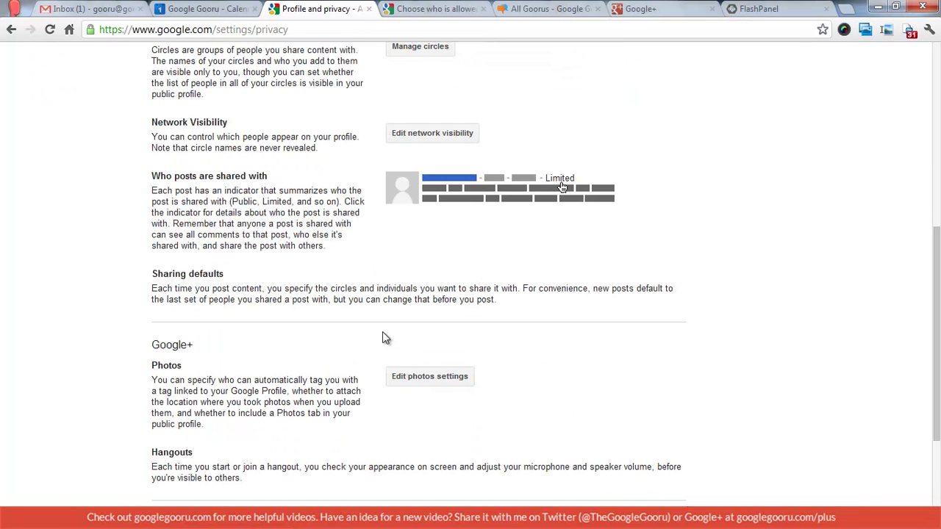
click(428, 377)
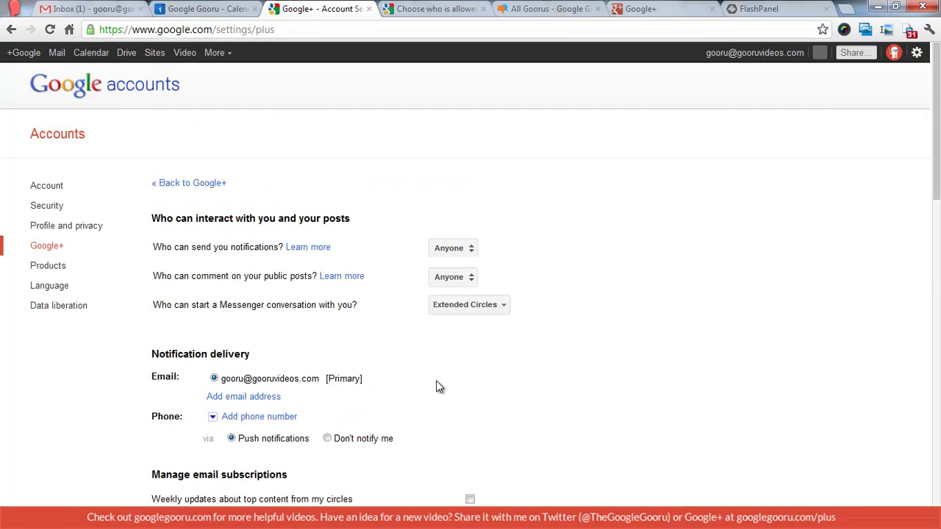
scroll(432, 383, down, 1)
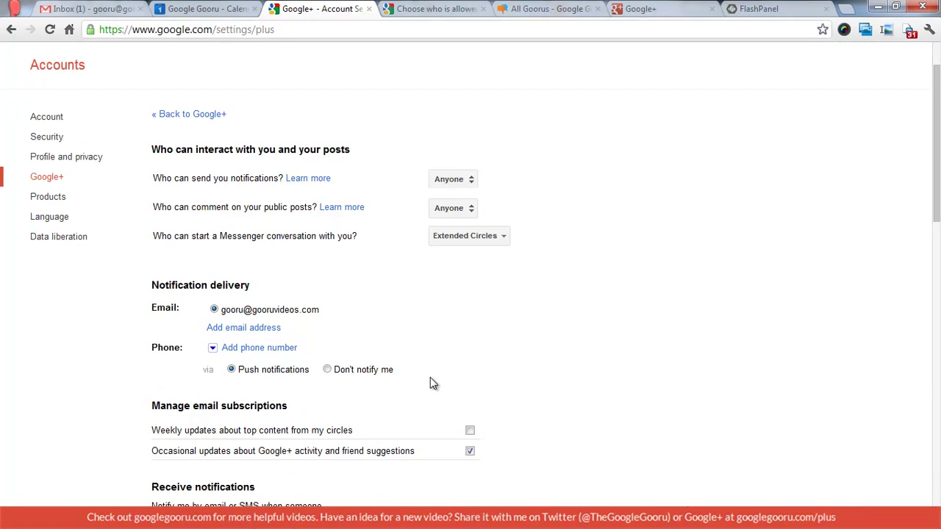
click(464, 183)
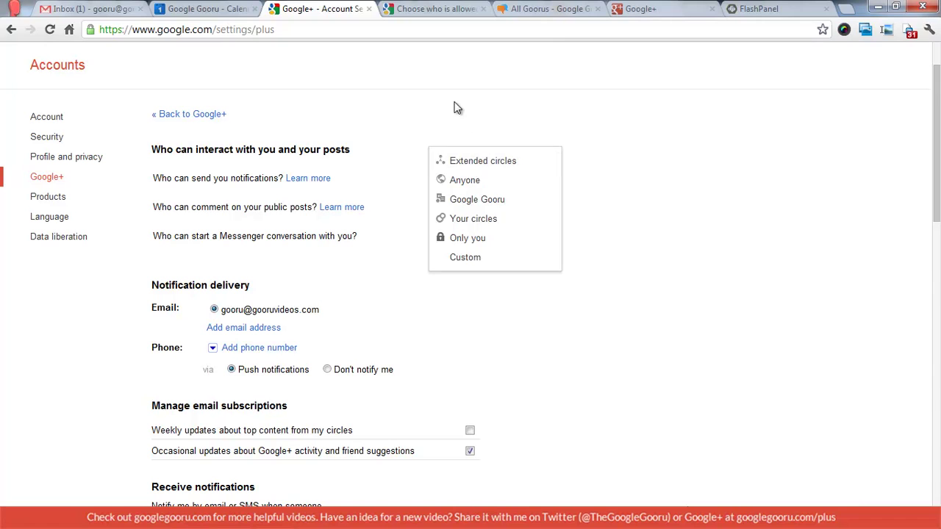
click(462, 124)
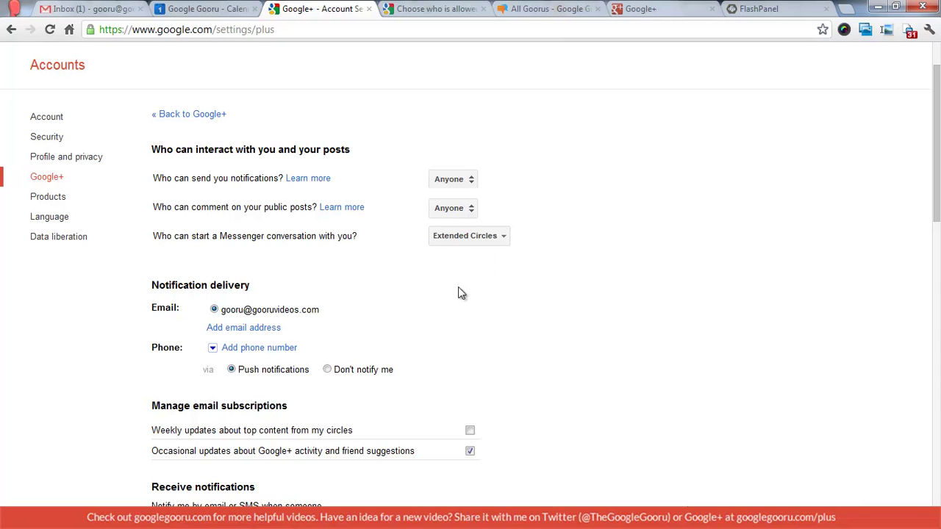
click(482, 238)
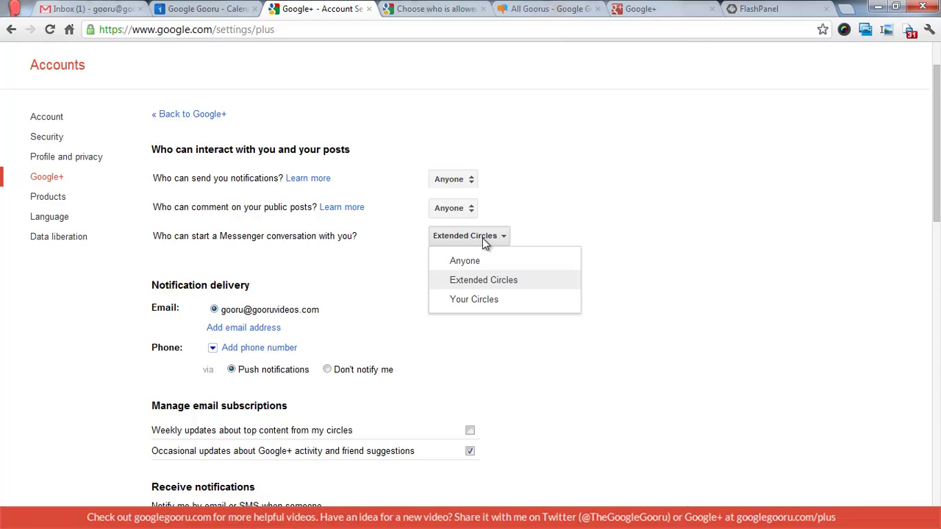
click(481, 282)
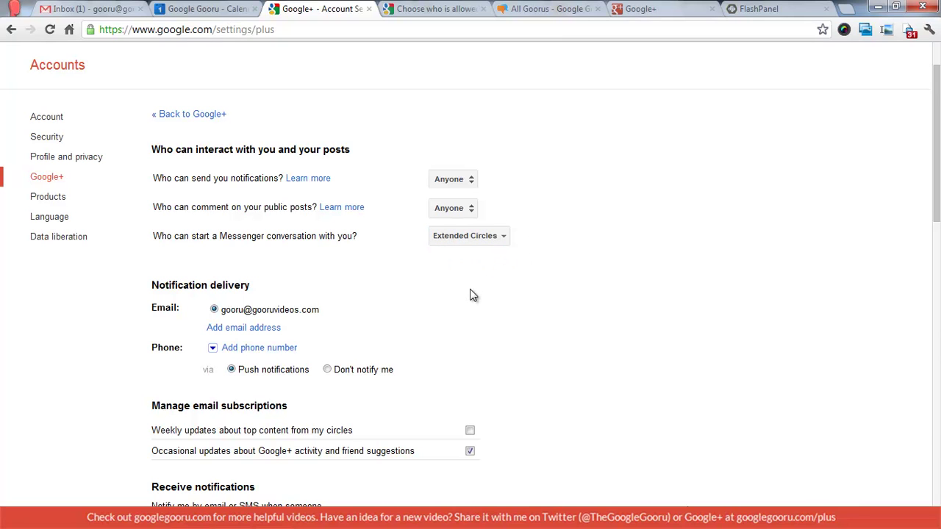
scroll(473, 295, down, 1)
Toggle the Email alert for 'Mentions me in a post' off and back on
scroll(473, 292, down, 3)
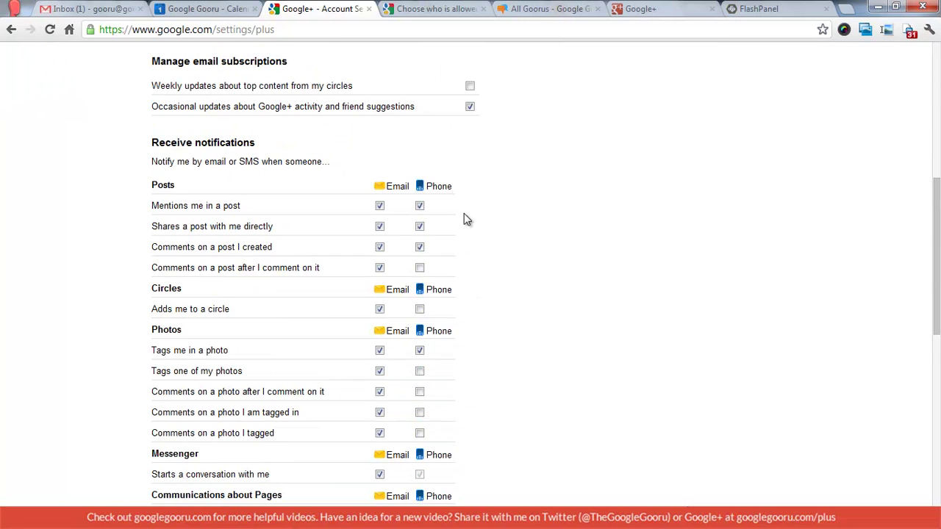
scroll(464, 219, down, 1)
click(380, 137)
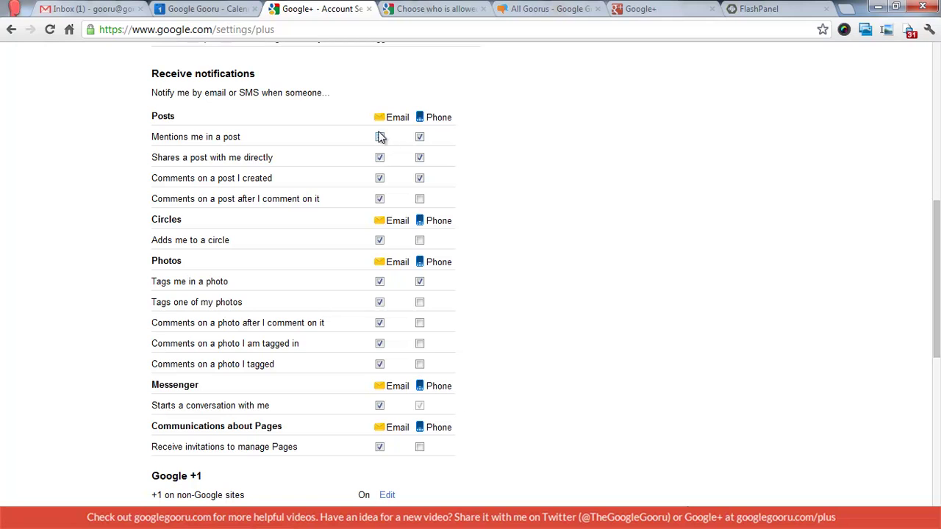
click(379, 138)
scroll(459, 298, down, 3)
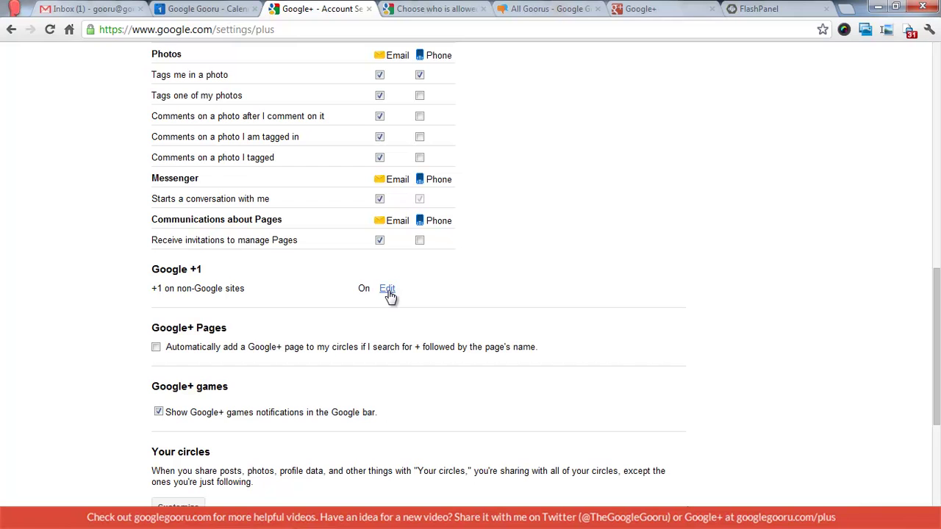
Open the '+1 on non-Google sites' settings and cancel without changes
click(388, 291)
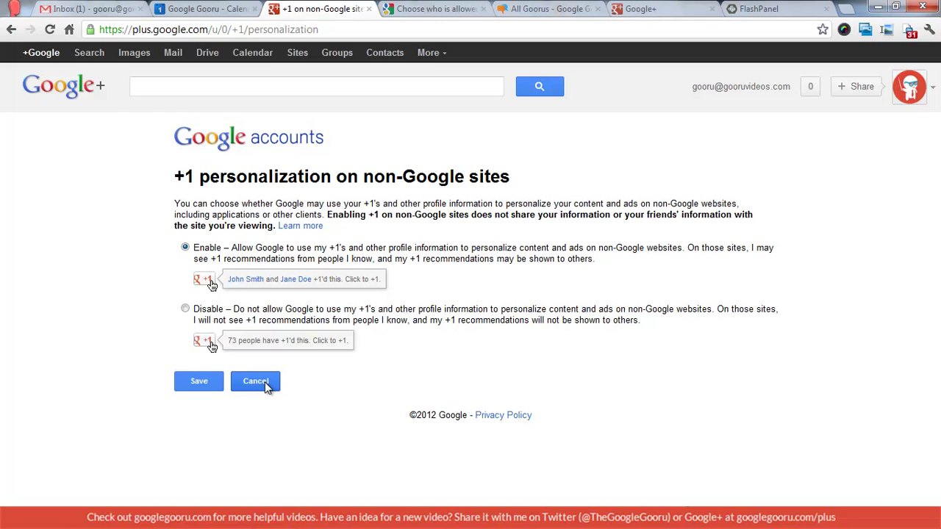
click(266, 384)
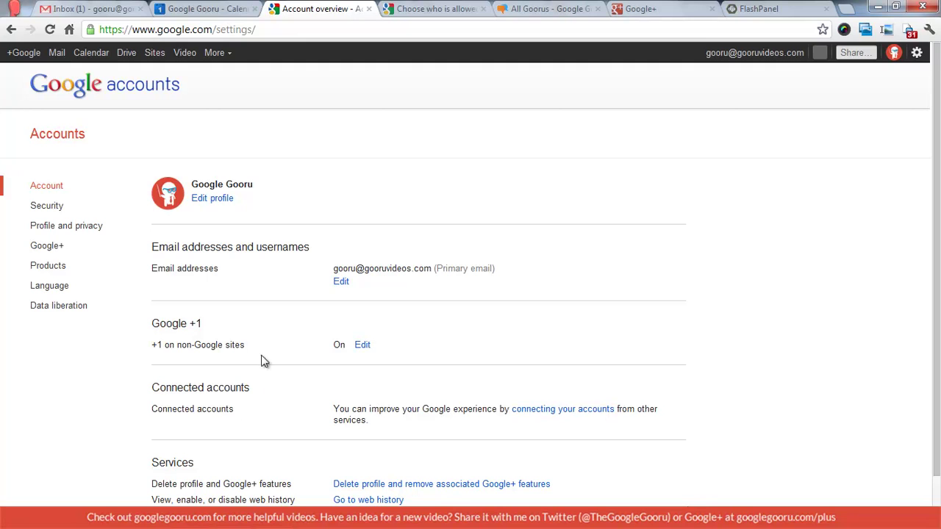
Return to Google+ settings and scroll through photo and tagging options
click(70, 249)
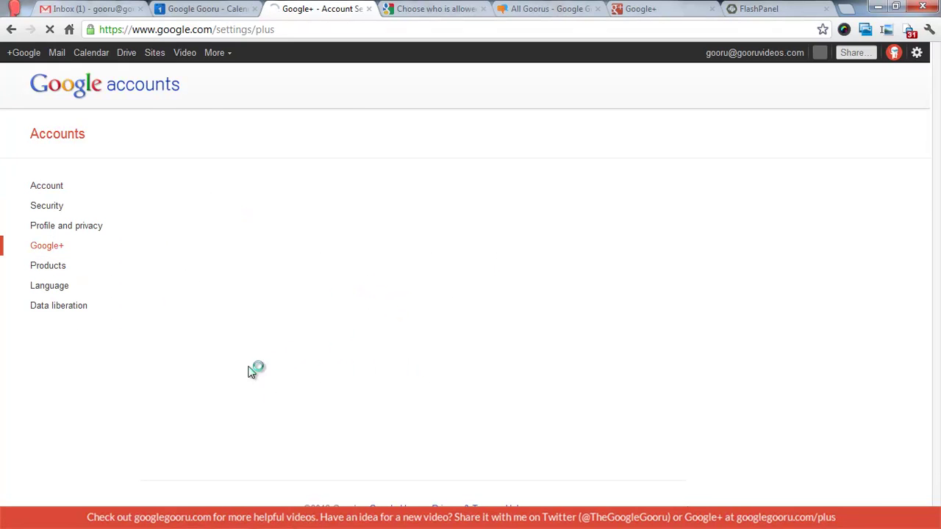
scroll(268, 422, down, 5)
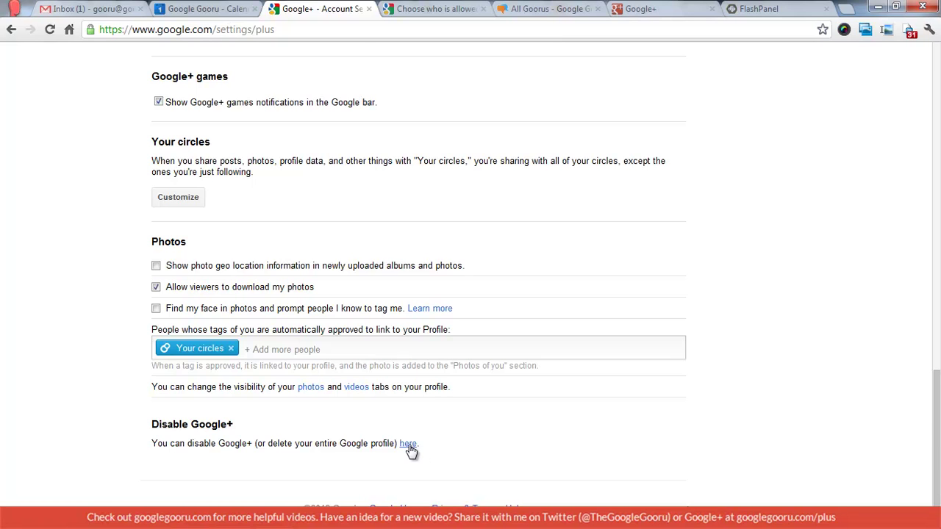
scroll(408, 445, up, 20)
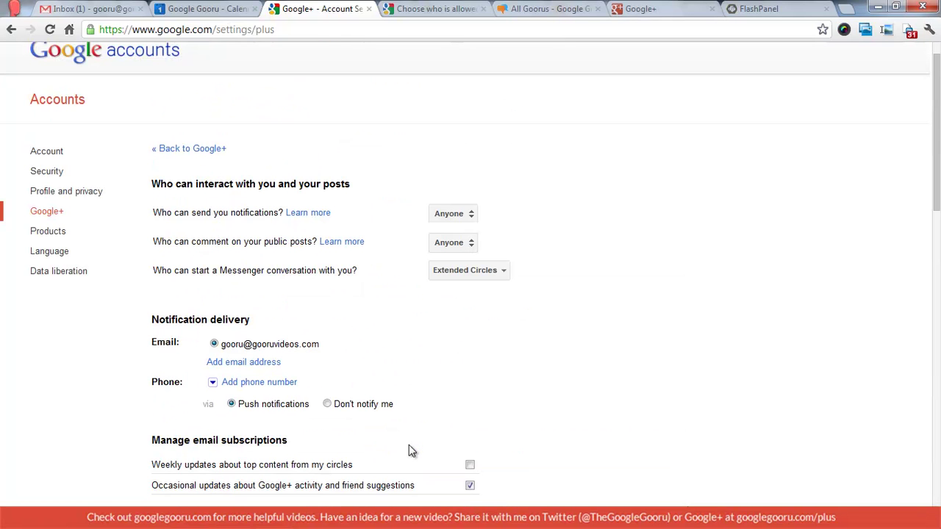
Glance over the Products list of Google services, then open Security
click(81, 235)
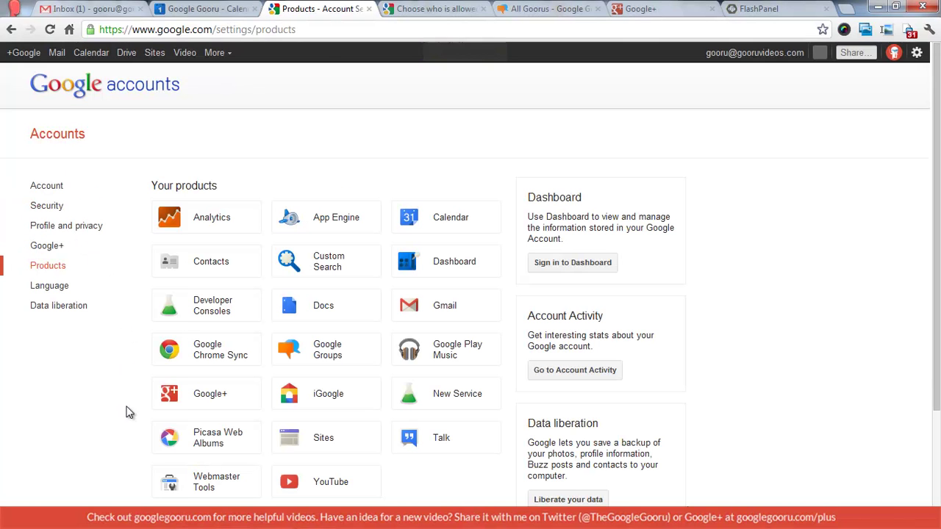
scroll(122, 419, down, 2)
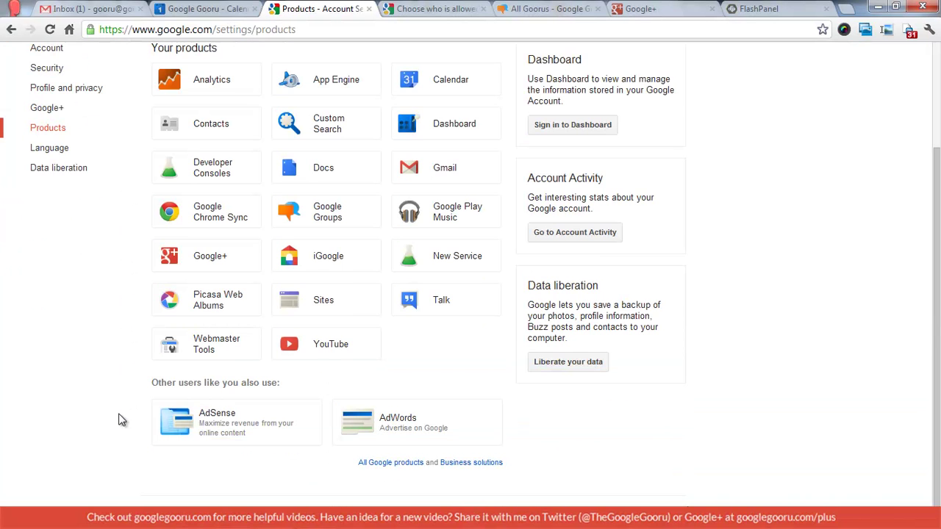
scroll(122, 420, up, 2)
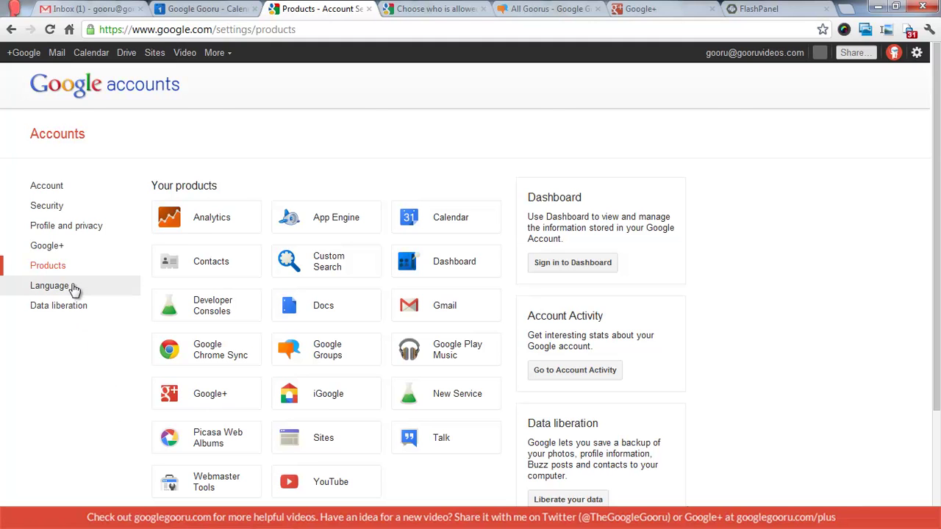
click(66, 212)
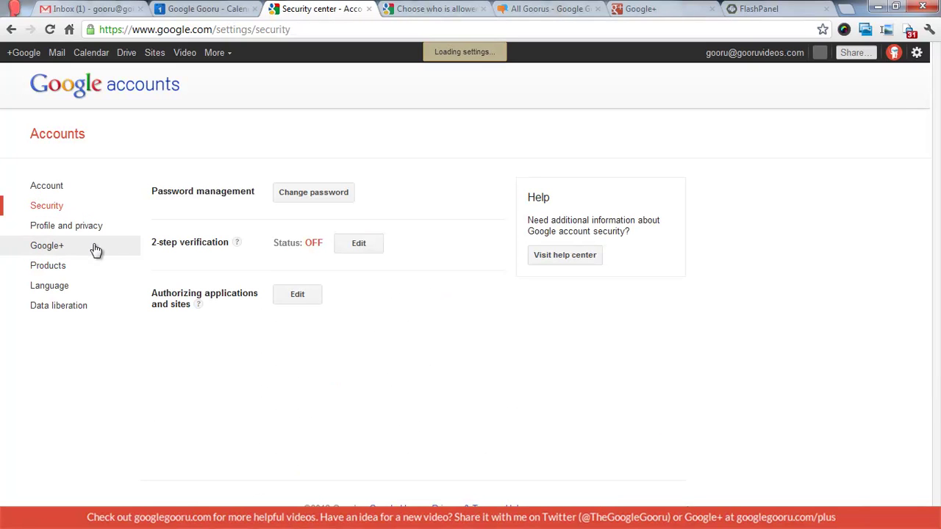